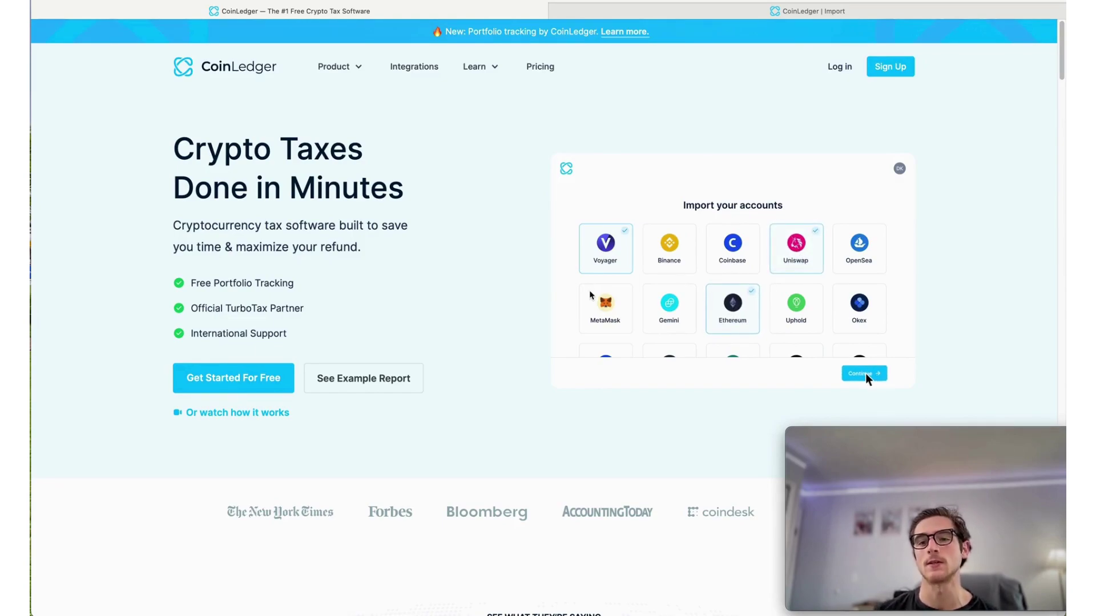
Add a CoinSpot exchange account to CoinLedger's import list by searching 'Coinspo'.
{"action": "left_click", "coordinate": [827, 12]}
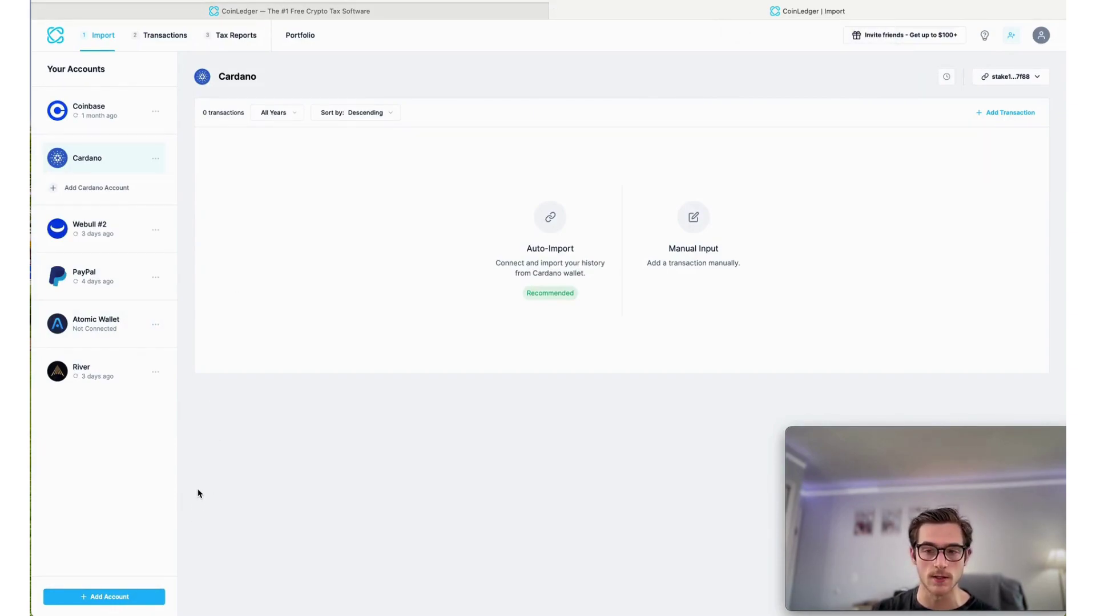
{"action": "left_click", "coordinate": [150, 598]}
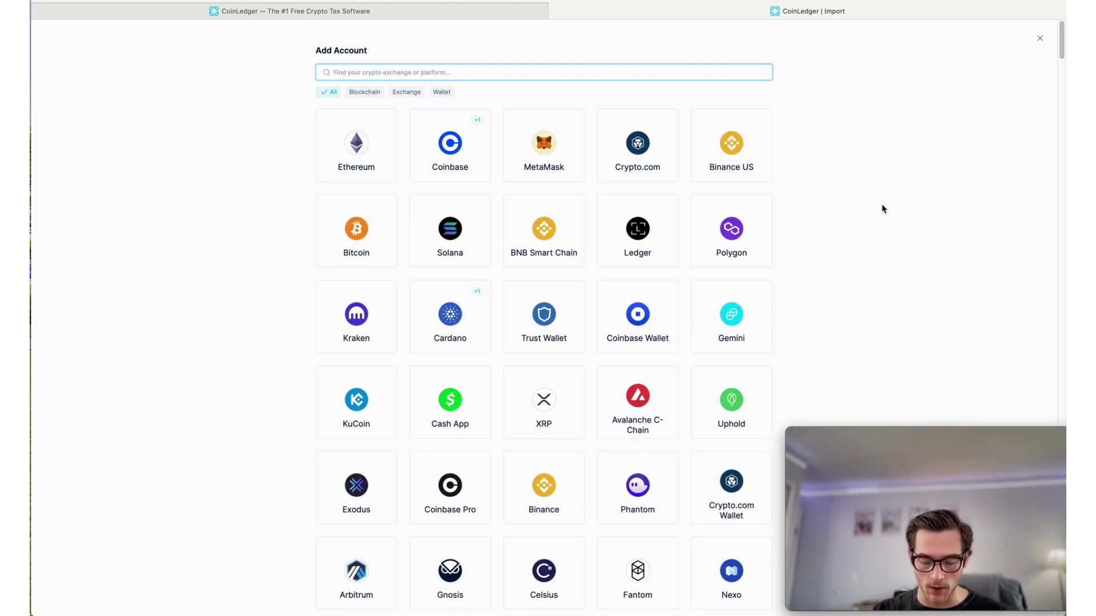
{"action": "type", "text": "Coin"}
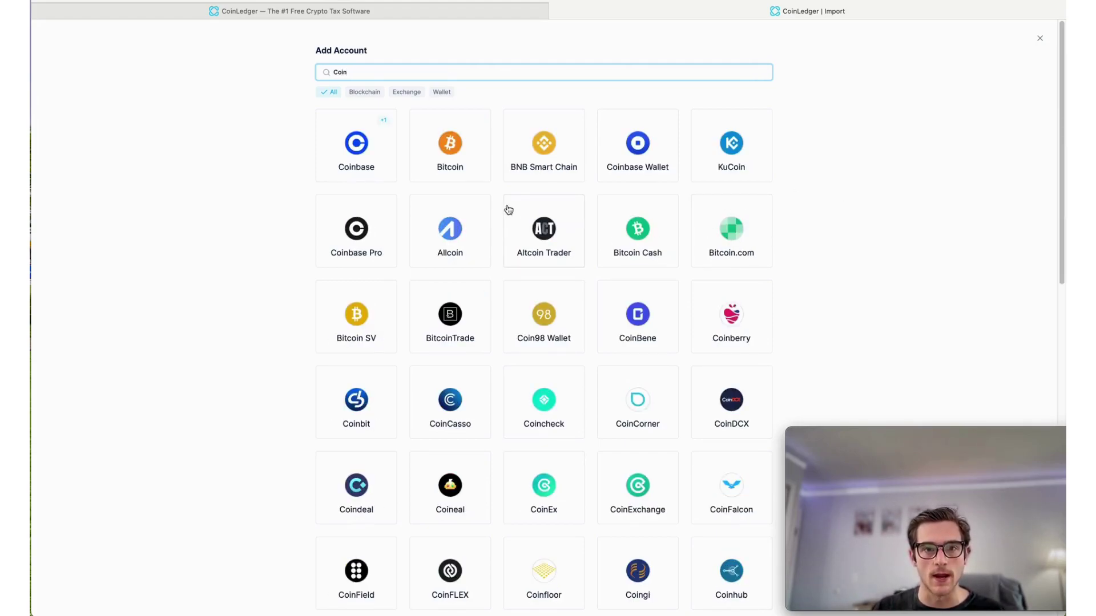
{"action": "type", "text": "spo"}
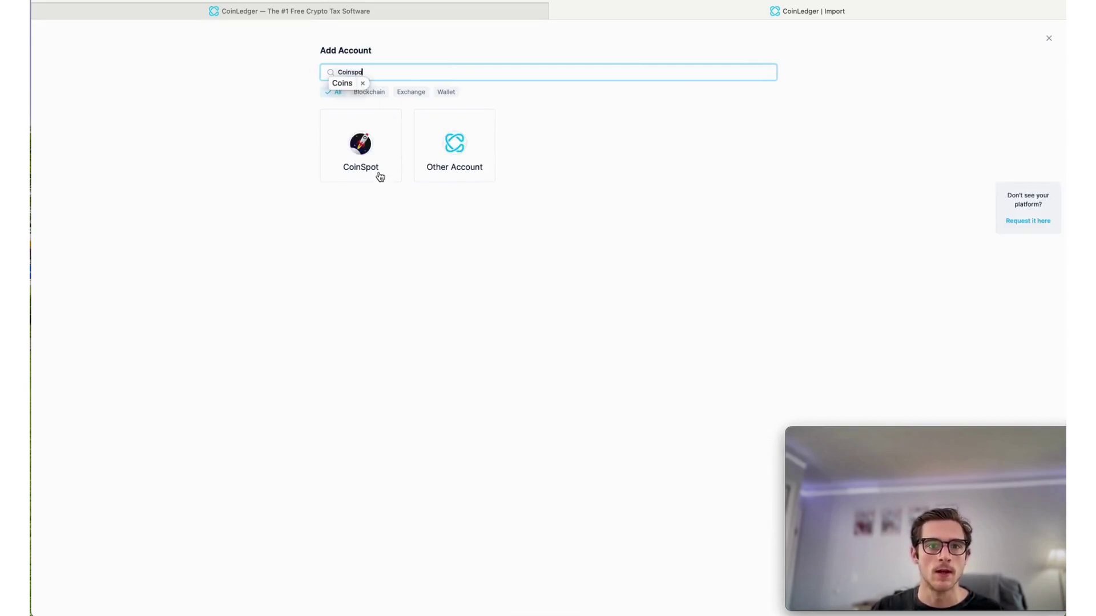
{"action": "left_click", "coordinate": [379, 176]}
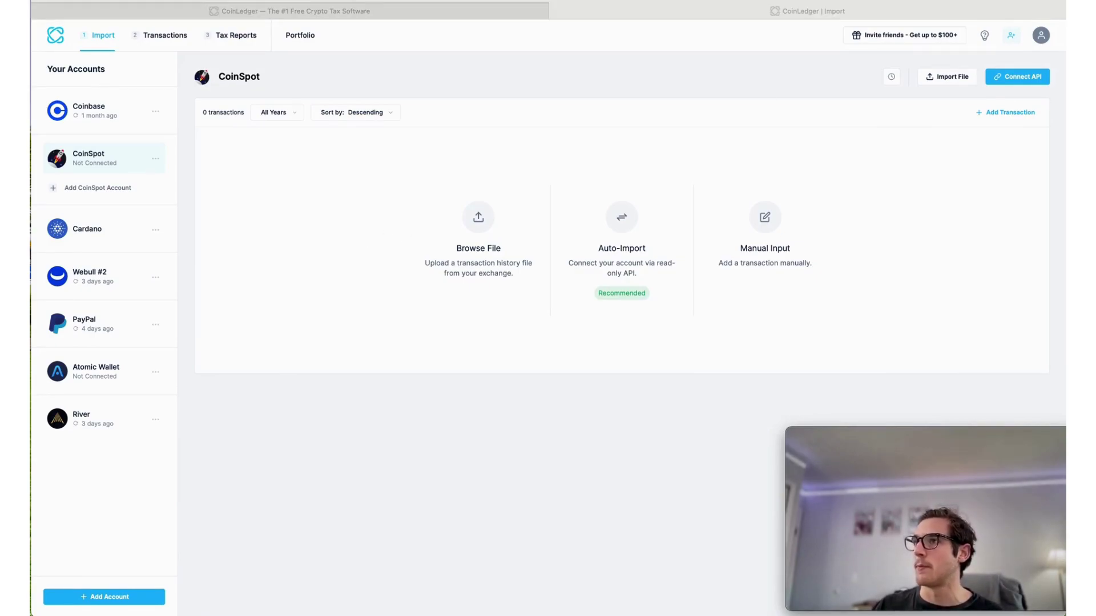
Bring CoinSpot forward and go to its My Account – API page of read-only keys.
{"action": "key", "text": "super+Tab"}
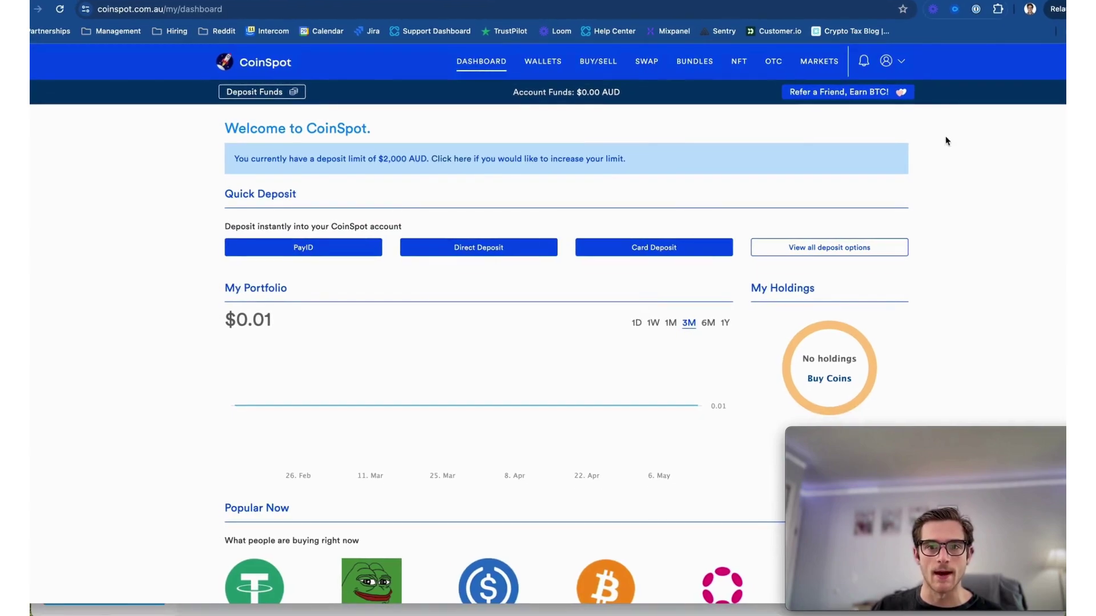
{"action": "left_click_drag", "start_coordinate": [969, 177], "coordinate": [1012, 30]}
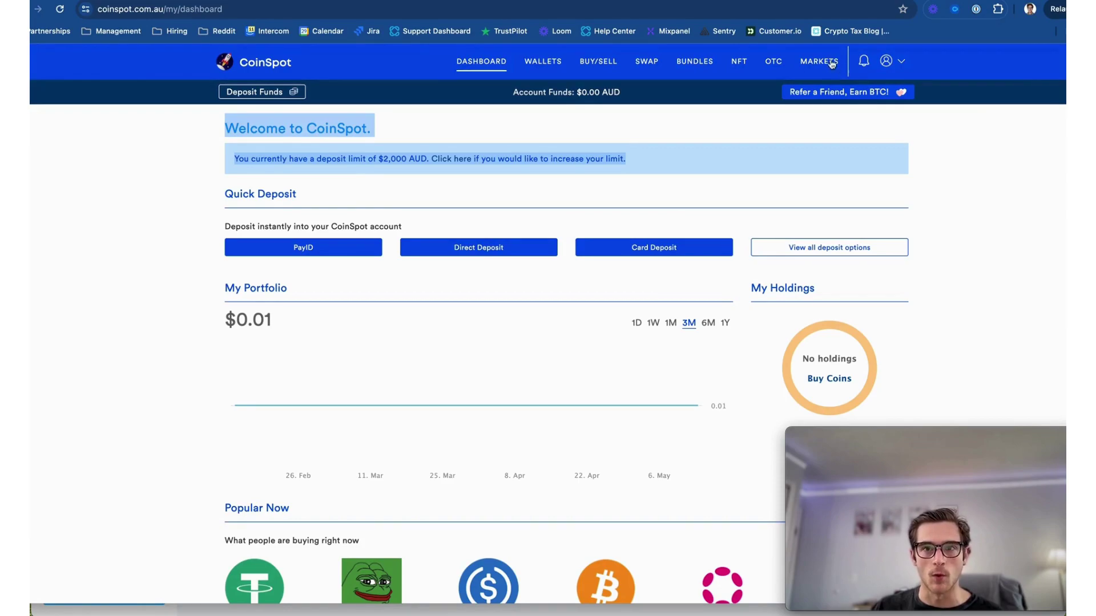
{"action": "left_click", "coordinate": [1017, 131]}
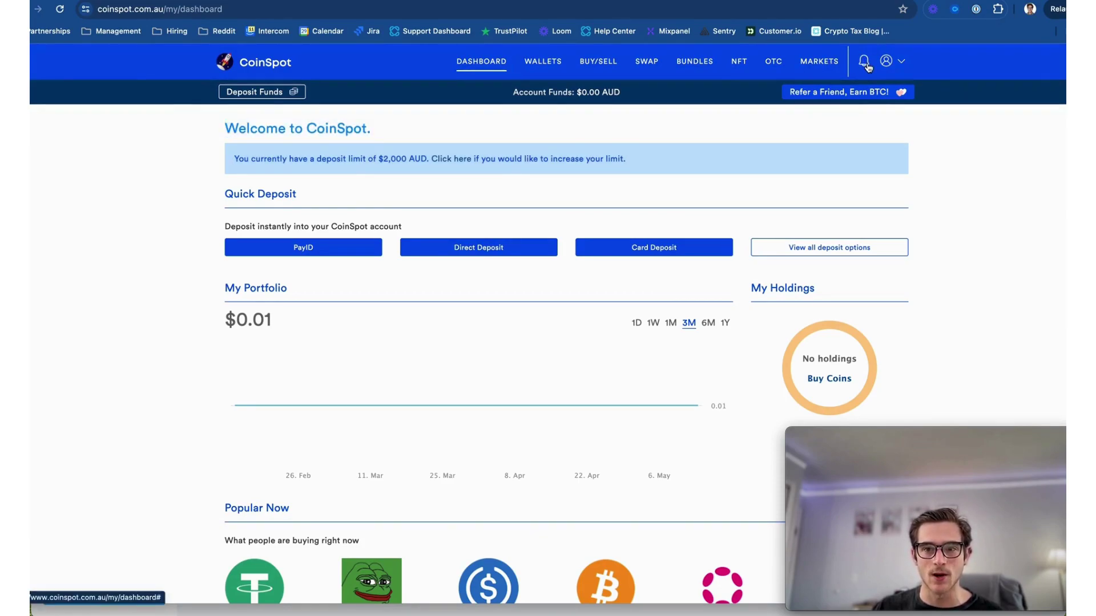
{"action": "mouse_move", "coordinate": [884, 65]}
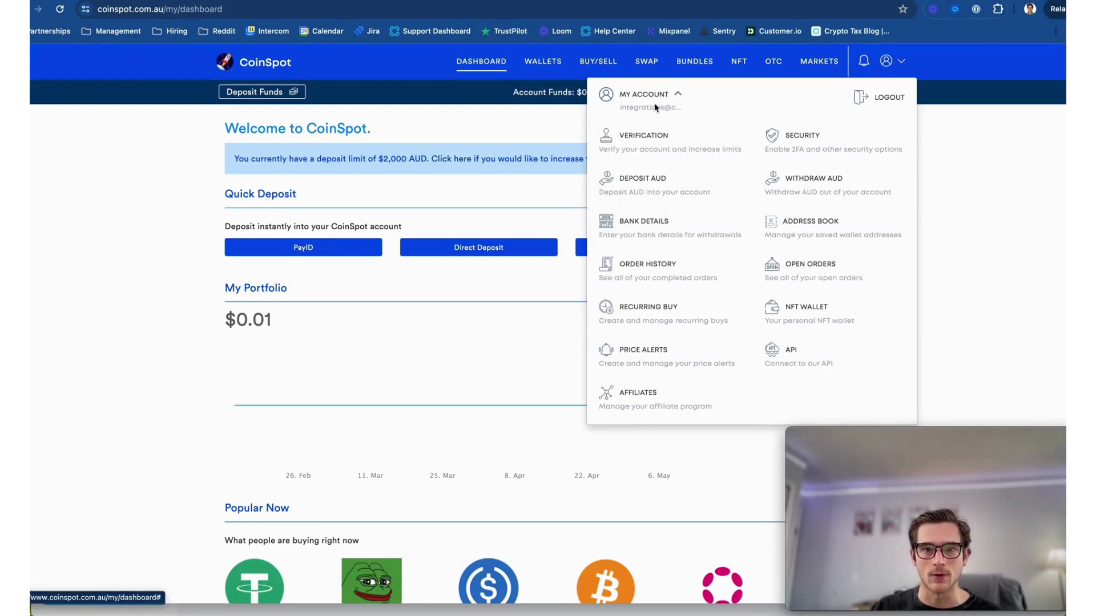
{"action": "left_click", "coordinate": [796, 361]}
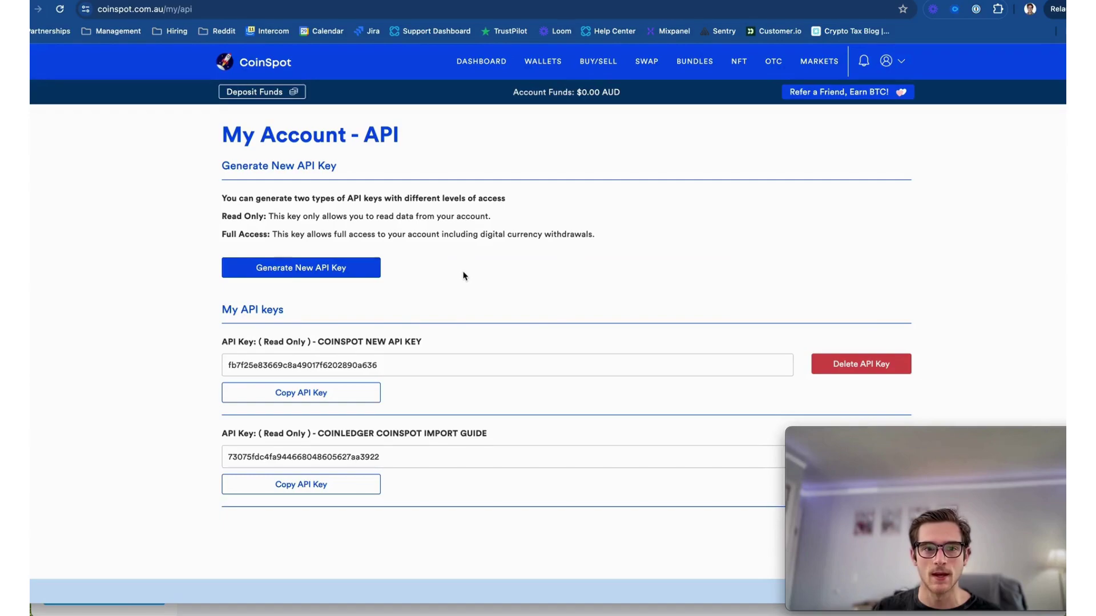
Create a read-only CoinSpot API key named 'CoinLedger TWo' and return to the keys list.
{"action": "scroll", "coordinate": [464, 275], "scroll_direction": "down", "scroll_amount": 1}
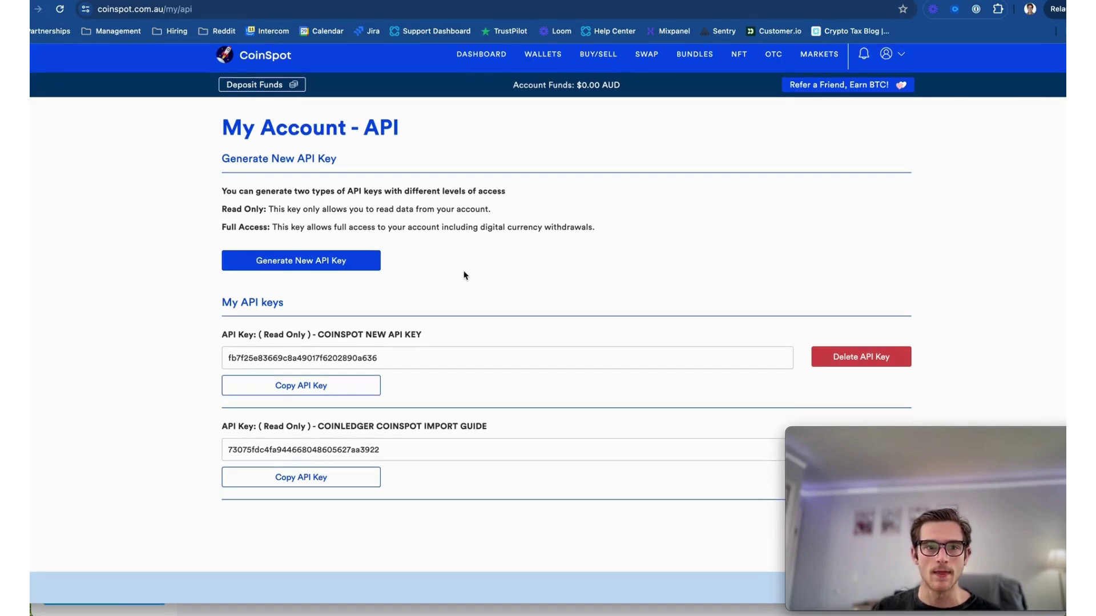
{"action": "left_click", "coordinate": [365, 263]}
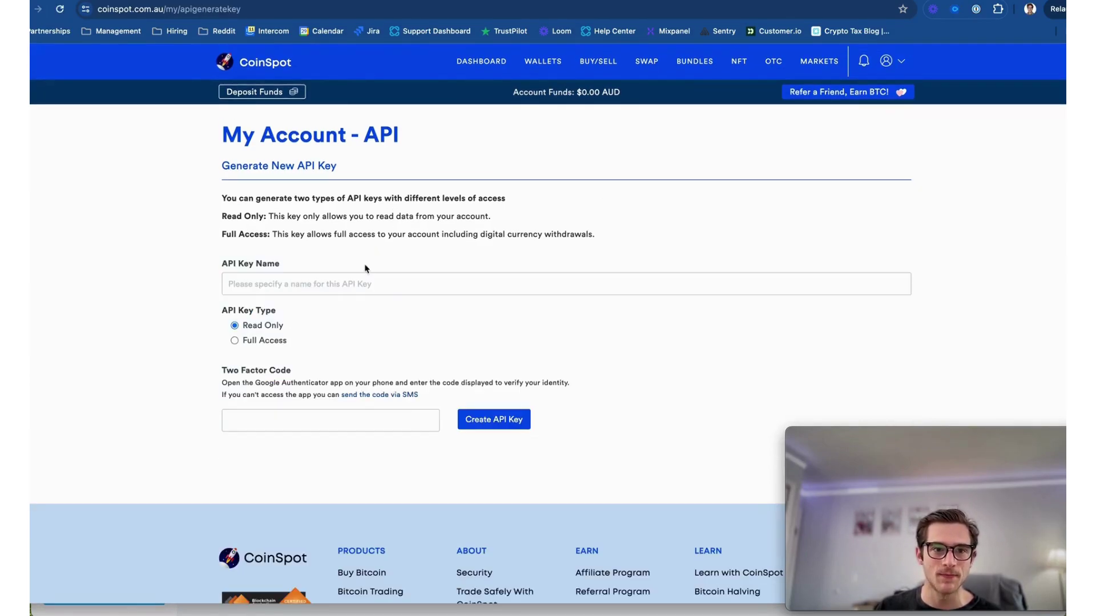
{"action": "left_click", "coordinate": [382, 283]}
{"action": "type", "text": "CoinL"}
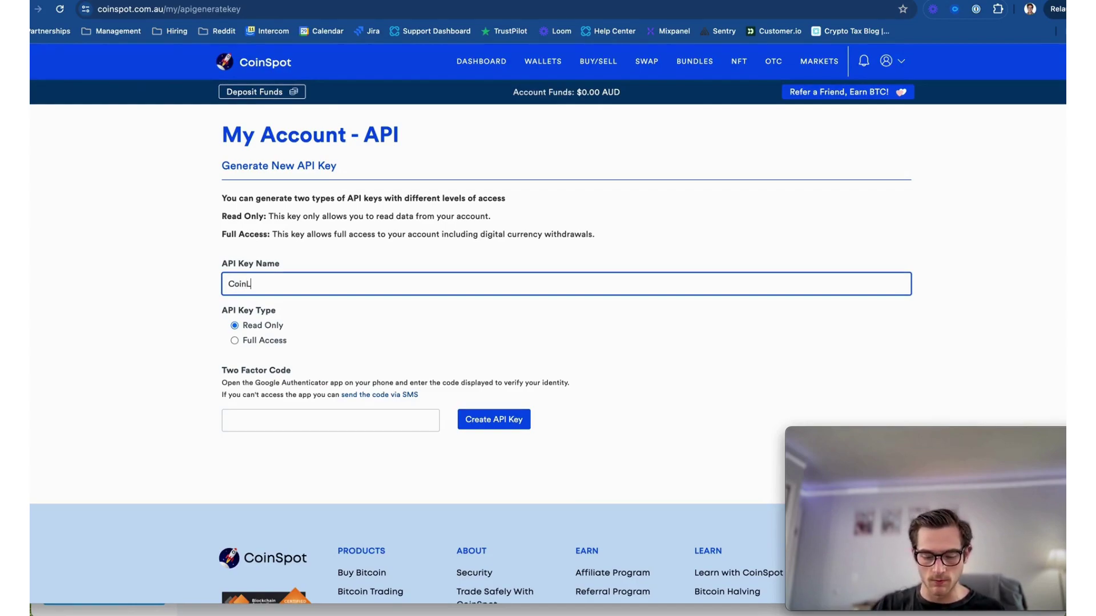
{"action": "type", "text": "edger TWo"}
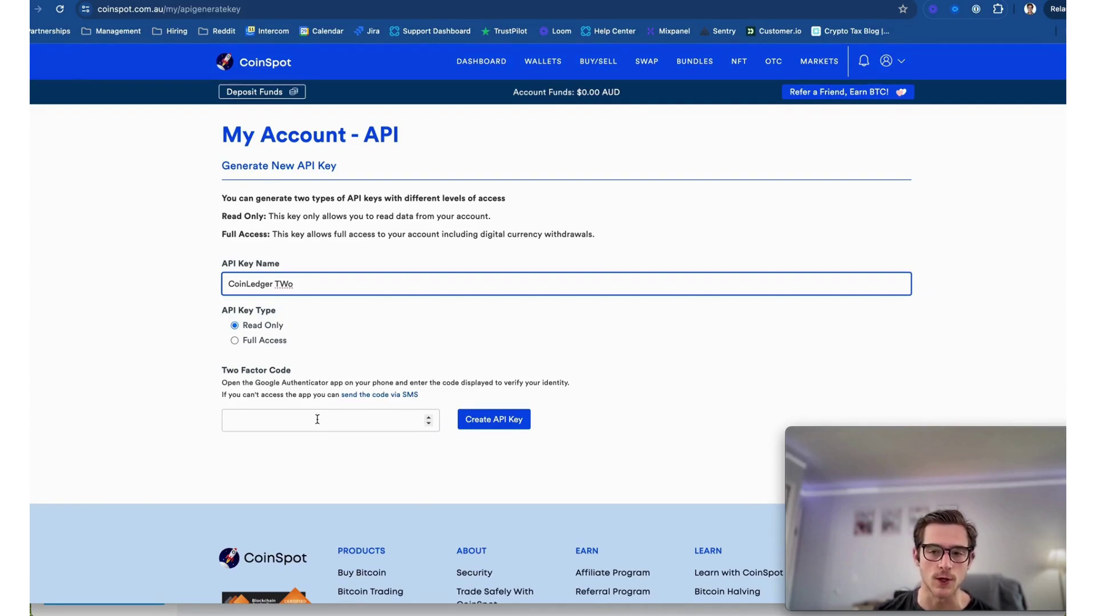
{"action": "left_click", "coordinate": [494, 419]}
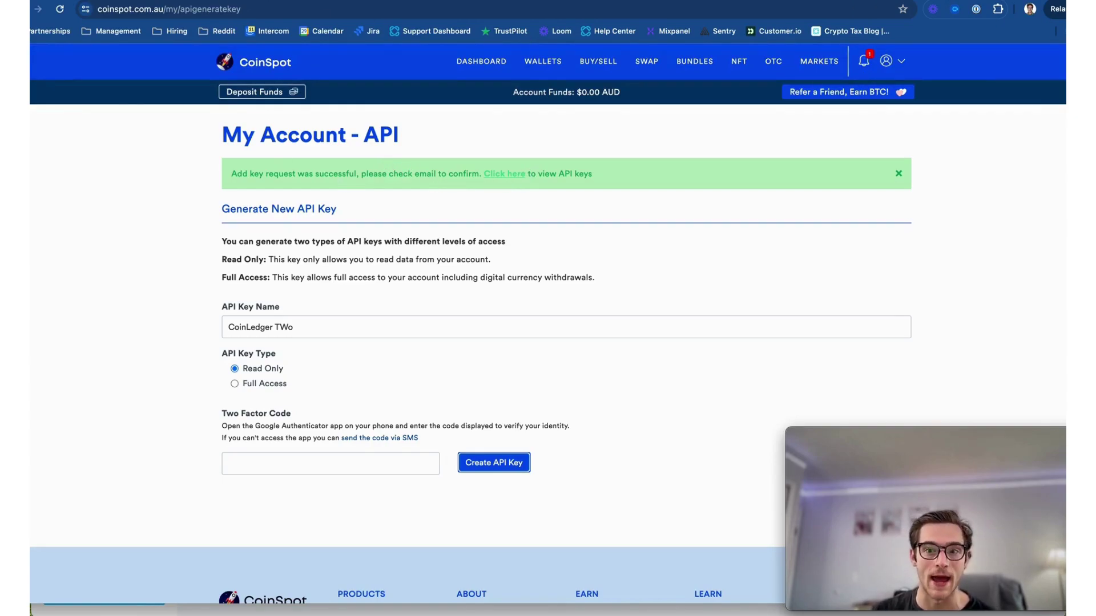
{"action": "left_click", "coordinate": [505, 173]}
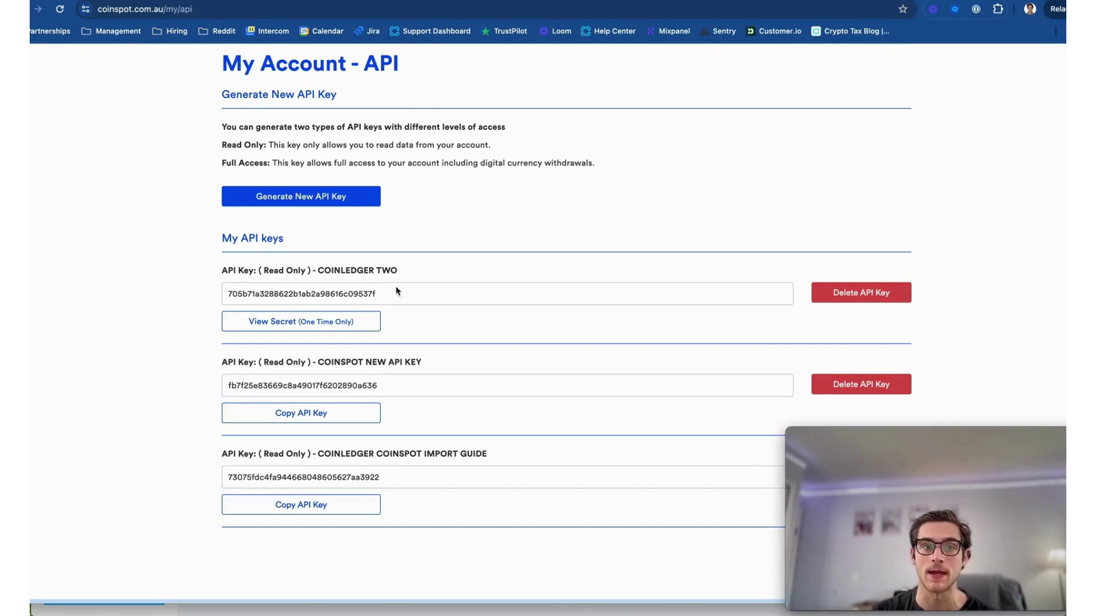
Select and copy the COINLEDGER TWO API key value.
{"action": "left_click_drag", "start_coordinate": [396, 294], "coordinate": [207, 274]}
{"action": "right_click", "coordinate": [285, 292]}
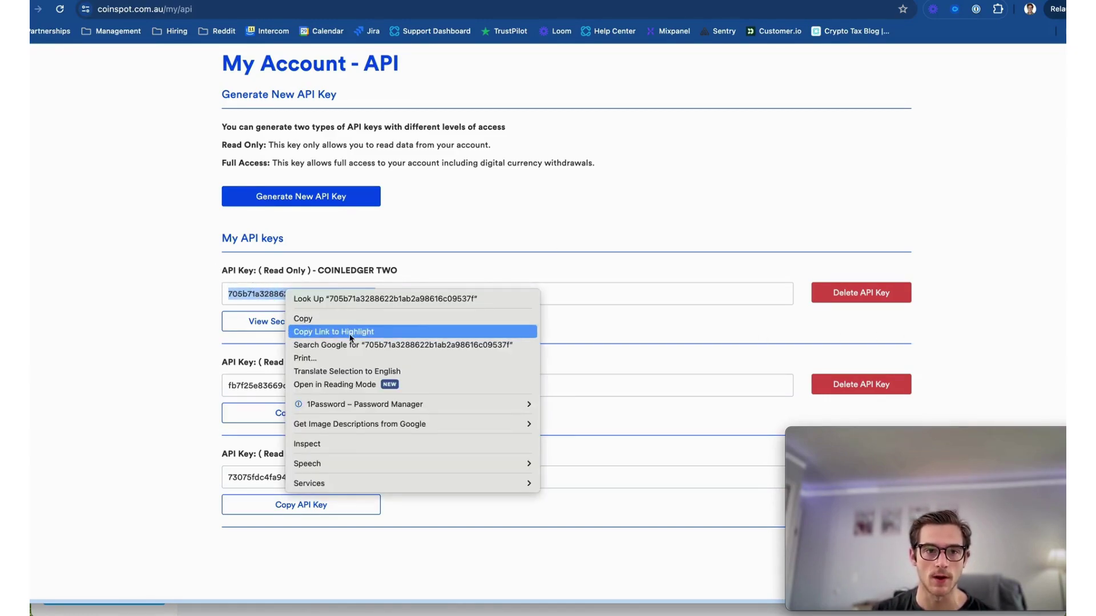
{"action": "left_click", "coordinate": [316, 319]}
{"action": "right_click", "coordinate": [348, 292]}
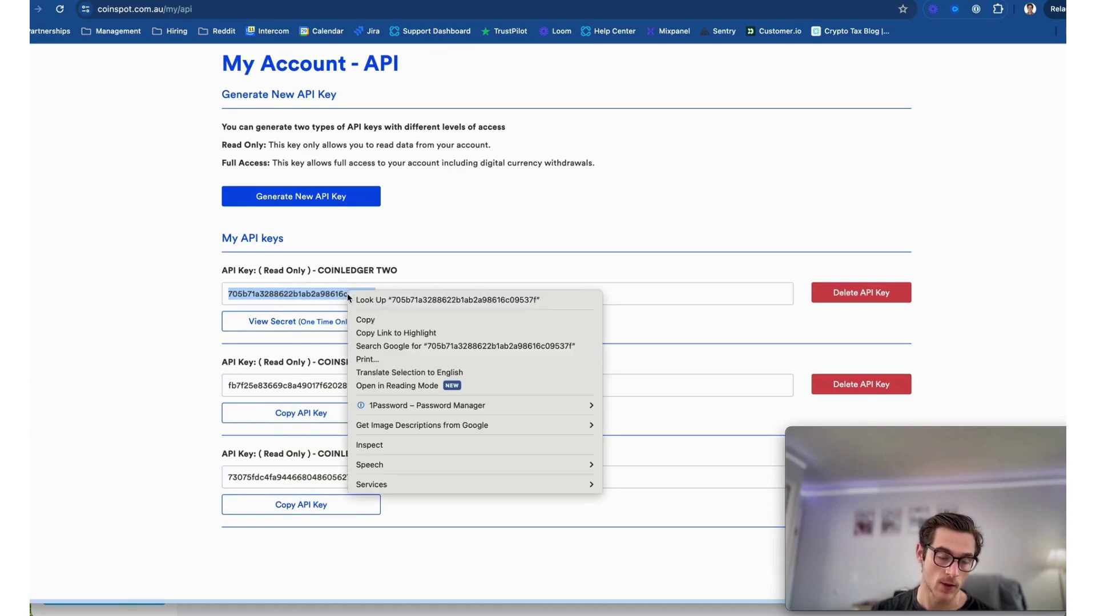
{"action": "left_click", "coordinate": [393, 320]}
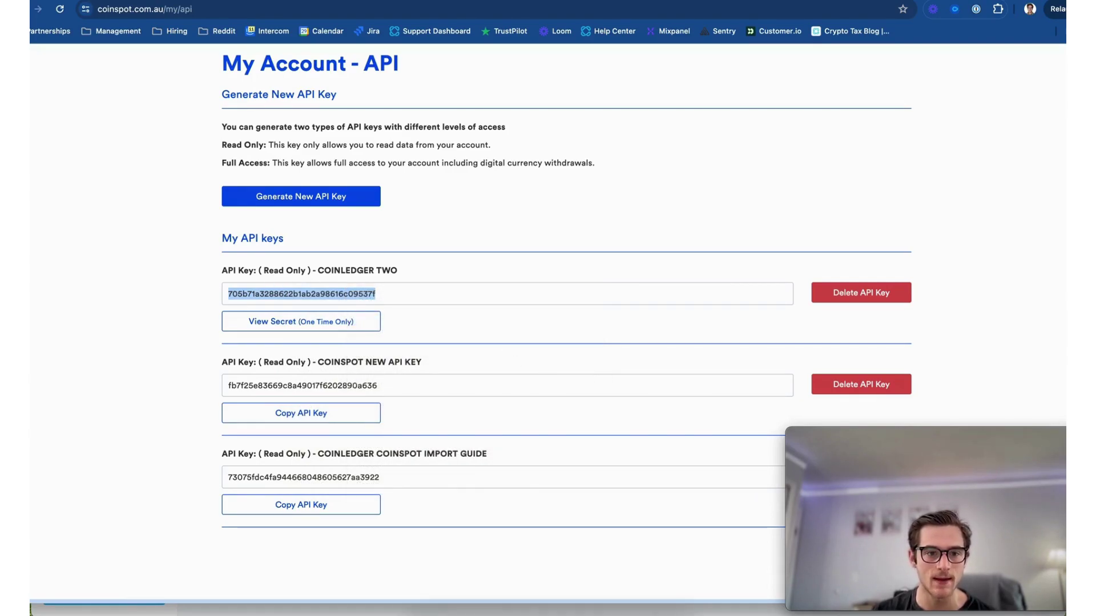
Auto-import CoinSpot via API in CoinLedger and paste the copied API key into the form.
{"action": "left_click", "coordinate": [467, 606]}
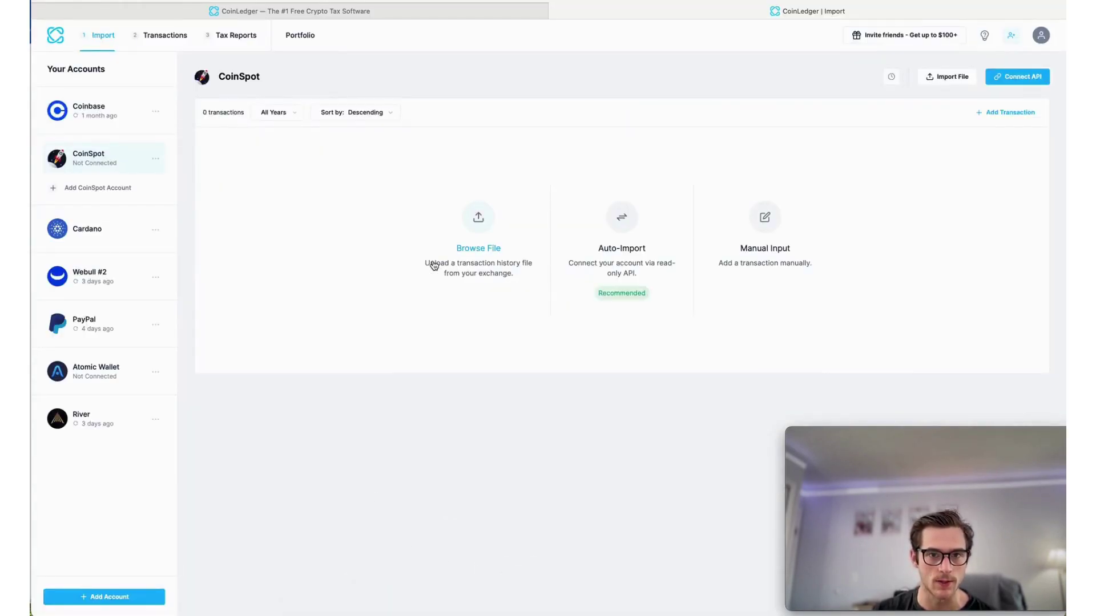
{"action": "left_click", "coordinate": [632, 224]}
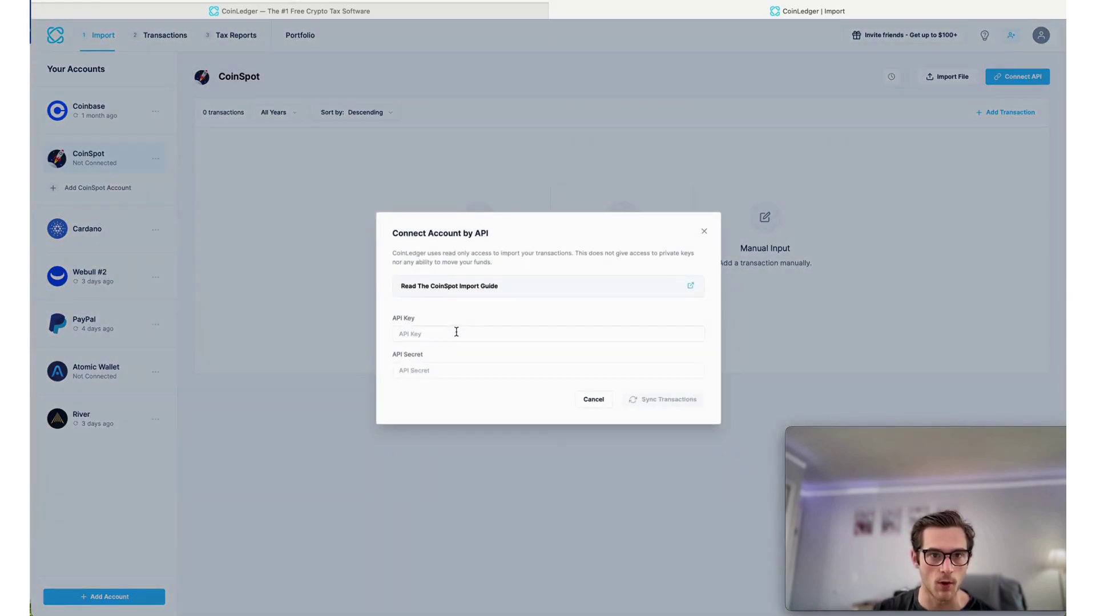
{"action": "left_click", "coordinate": [436, 334]}
{"action": "right_click", "coordinate": [436, 334]}
{"action": "left_click", "coordinate": [478, 369]}
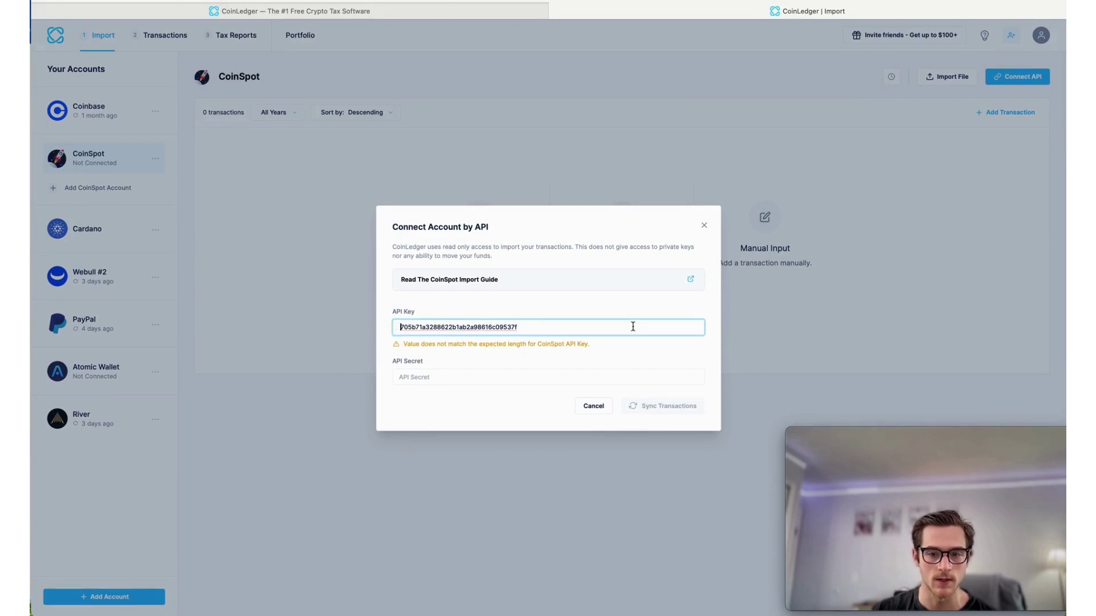
{"action": "mouse_move", "coordinate": [479, 610]}
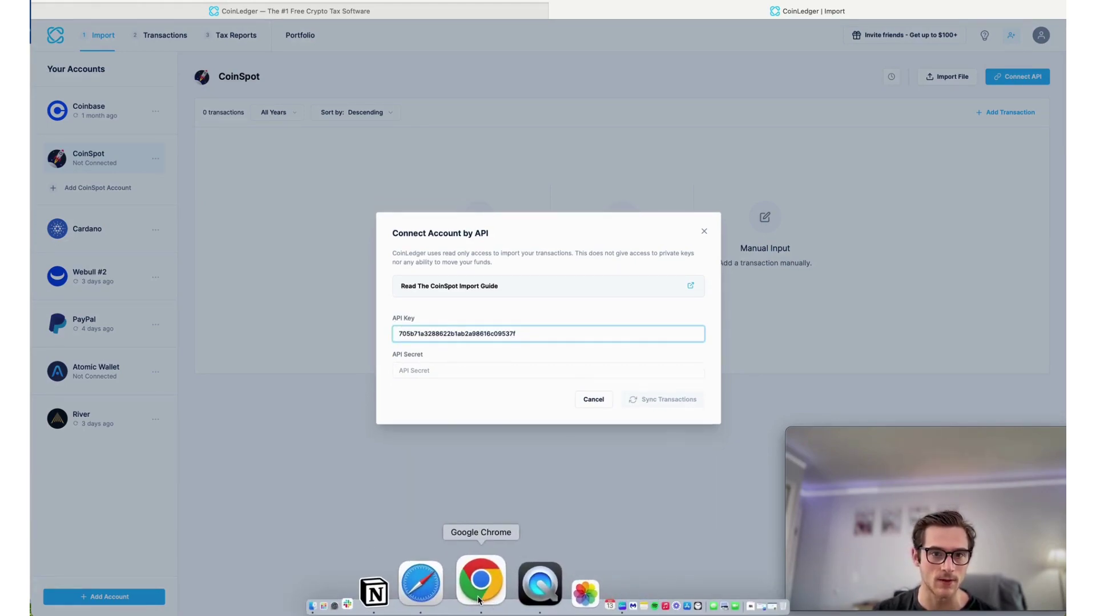
{"action": "left_click", "coordinate": [479, 600]}
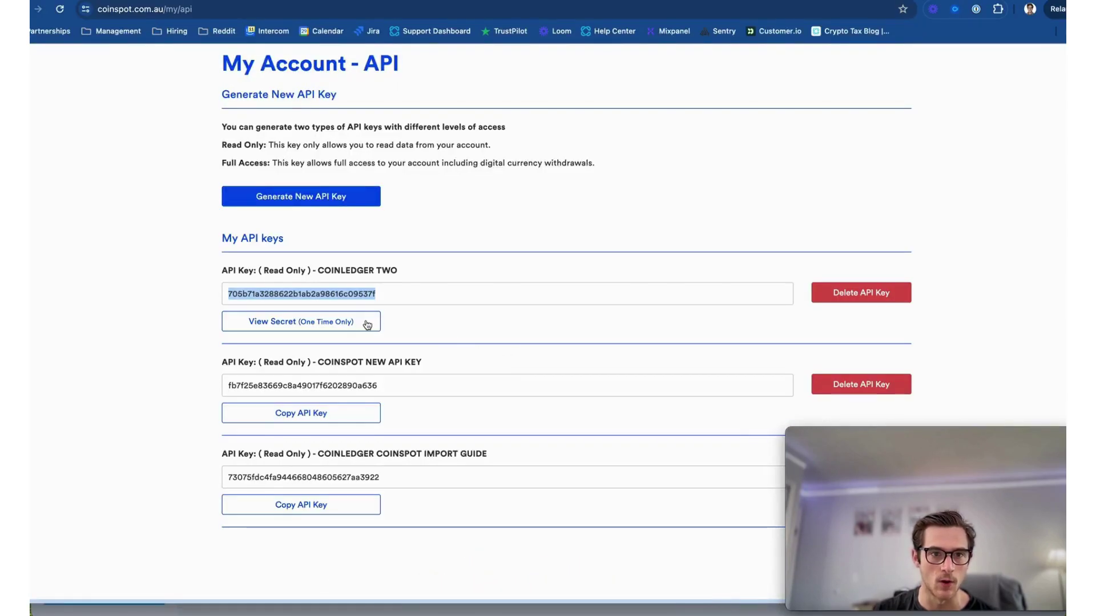
Reveal the COINLEDGER TWO key's one-time secret and copy it.
{"action": "left_click", "coordinate": [367, 323]}
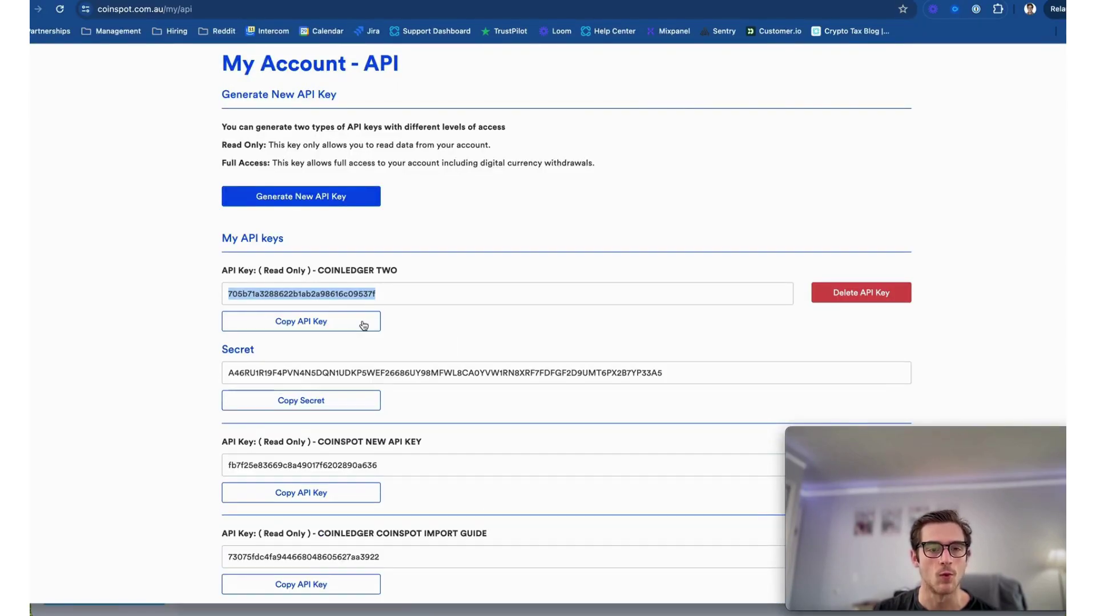
{"action": "scroll", "coordinate": [523, 331], "scroll_direction": "down", "scroll_amount": 1}
{"action": "left_click_drag", "start_coordinate": [675, 348], "coordinate": [220, 350]}
{"action": "left_click", "coordinate": [276, 378]}
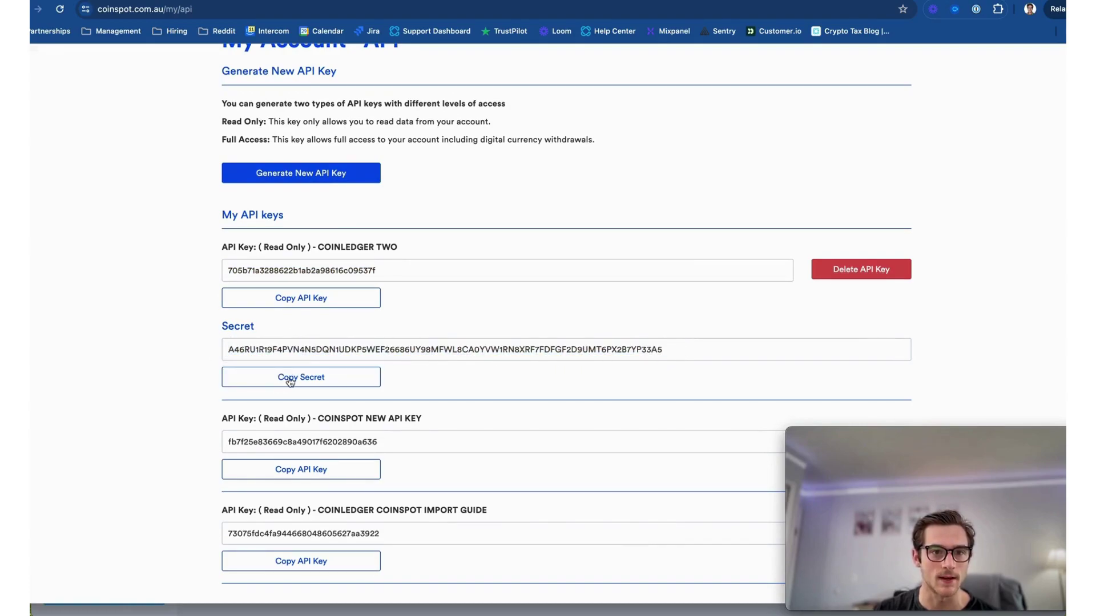
Paste the secret into CoinLedger's API Secret field and sync, importing 63 CoinSpot transactions.
{"action": "left_click", "coordinate": [315, 612]}
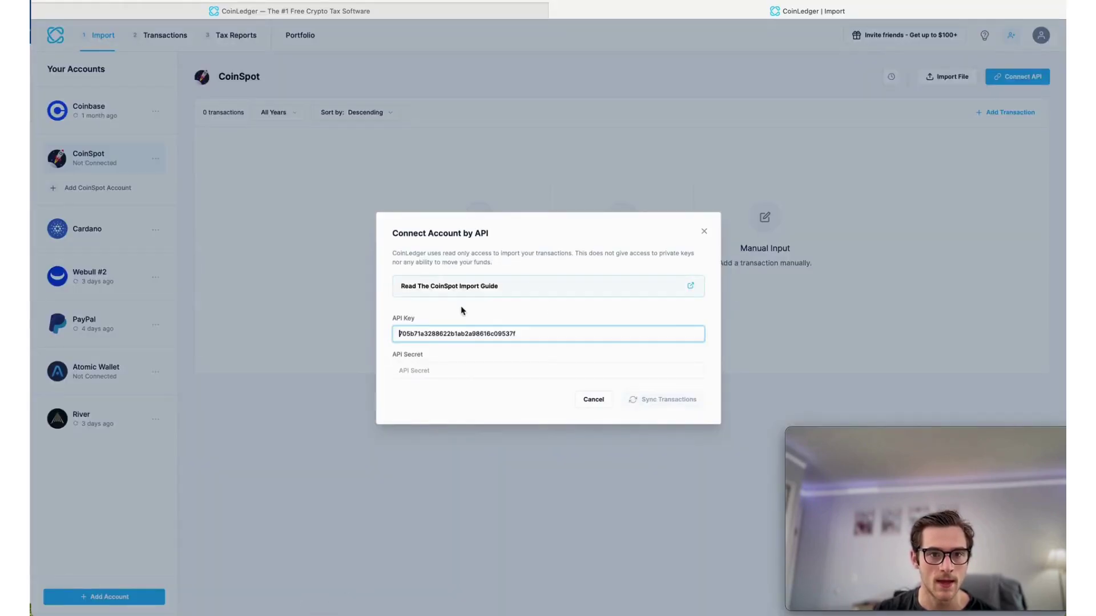
{"action": "left_click", "coordinate": [416, 372]}
{"action": "key", "text": "super+v"}
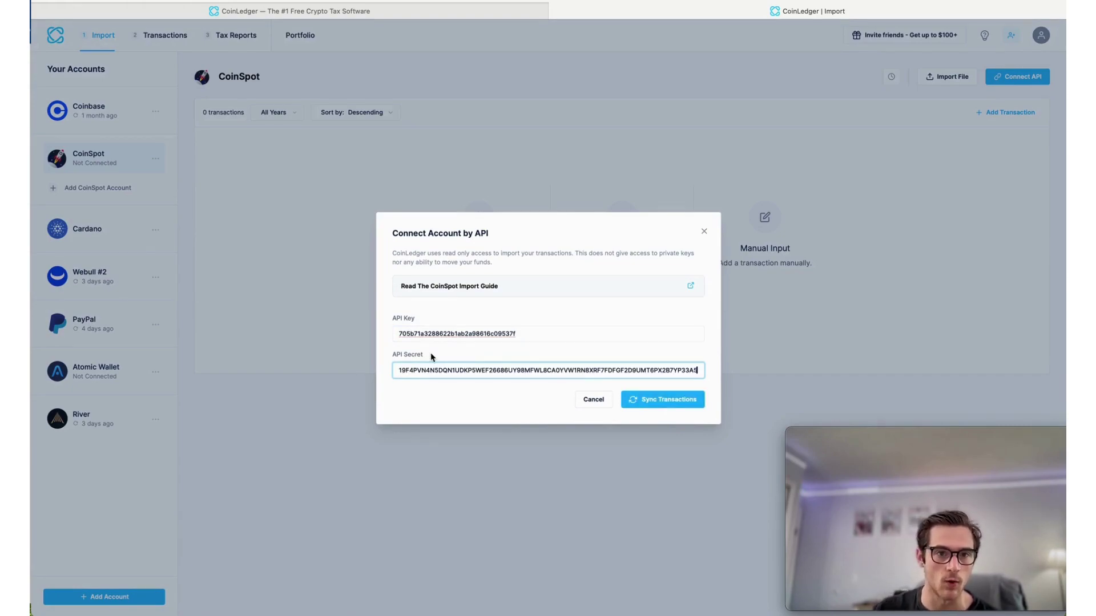
{"action": "key", "text": "super+Left"}
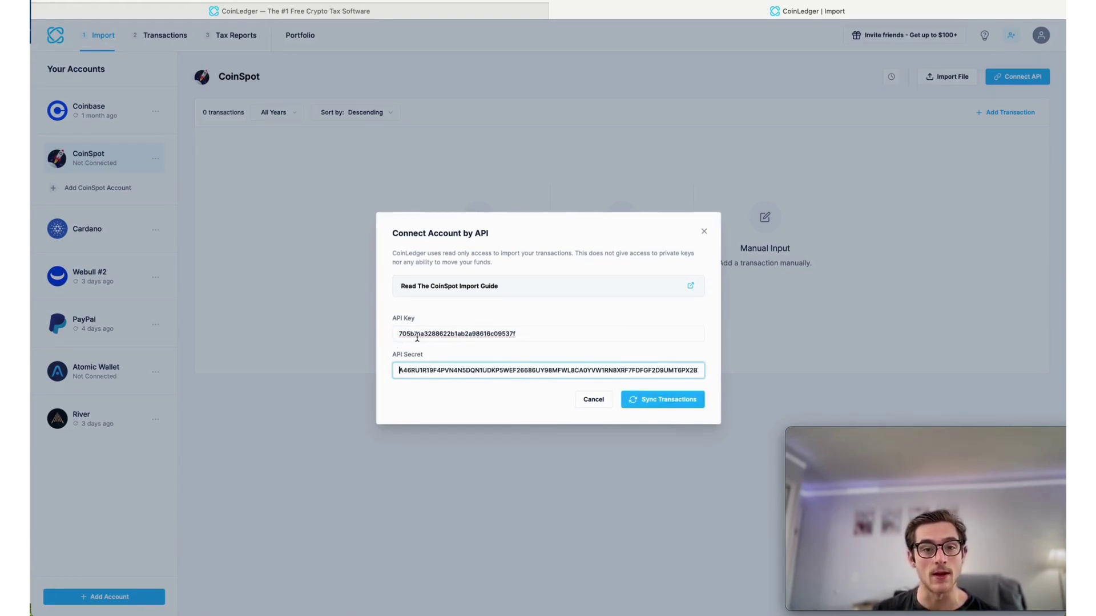
{"action": "left_click", "coordinate": [681, 404]}
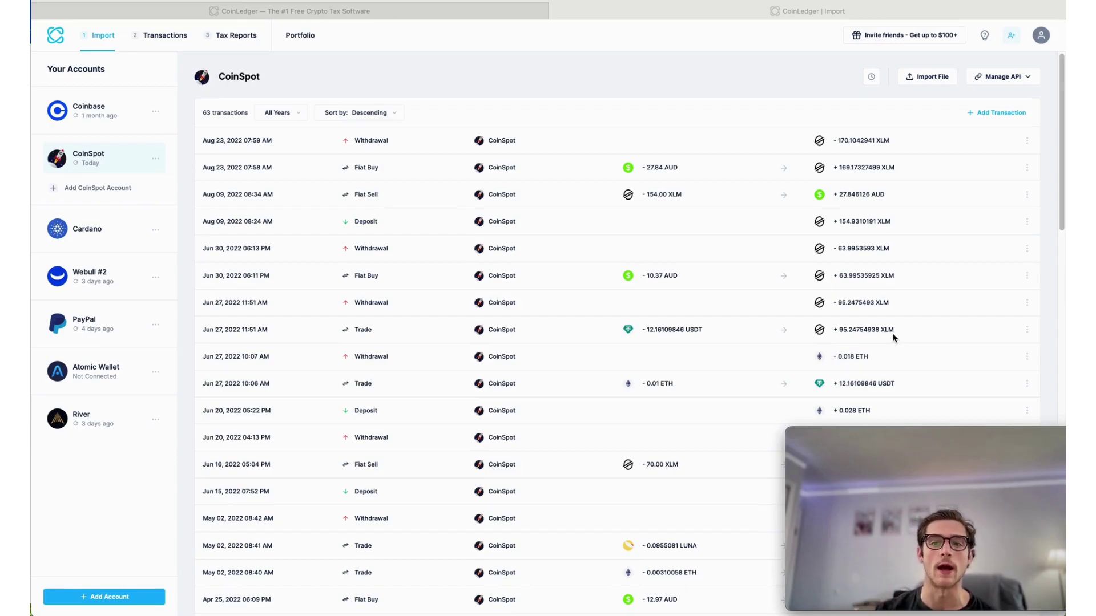
View the Transactions list of all 207 transactions, then move to the 2023 Tax Report.
{"action": "left_click", "coordinate": [173, 37]}
{"action": "left_click", "coordinate": [173, 38]}
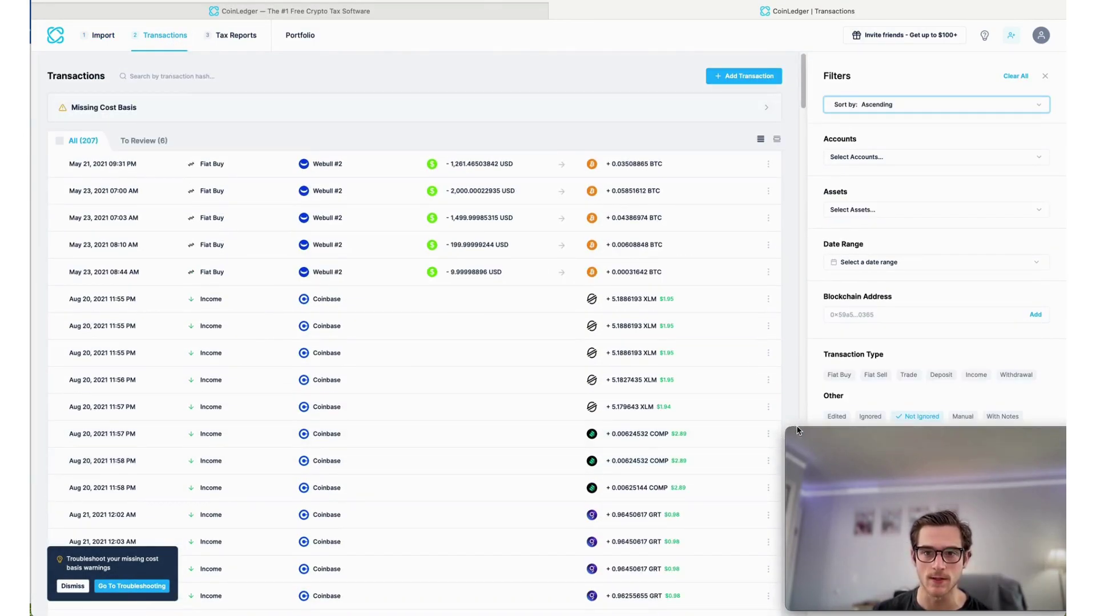
{"action": "left_click_drag", "start_coordinate": [787, 428], "coordinate": [833, 423]}
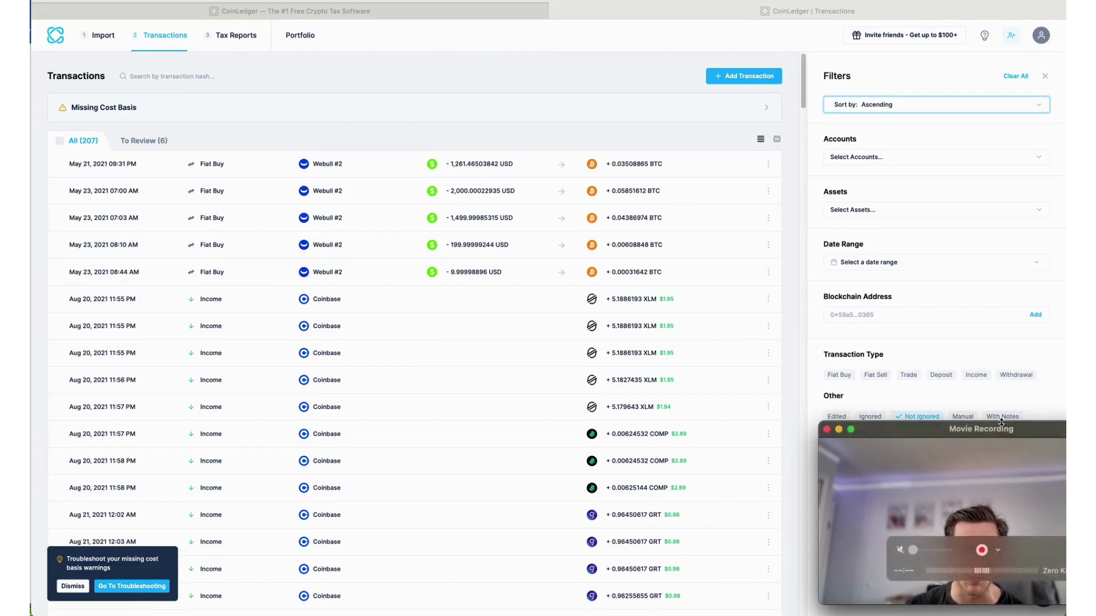
{"action": "left_click_drag", "start_coordinate": [1005, 428], "coordinate": [1006, 437]}
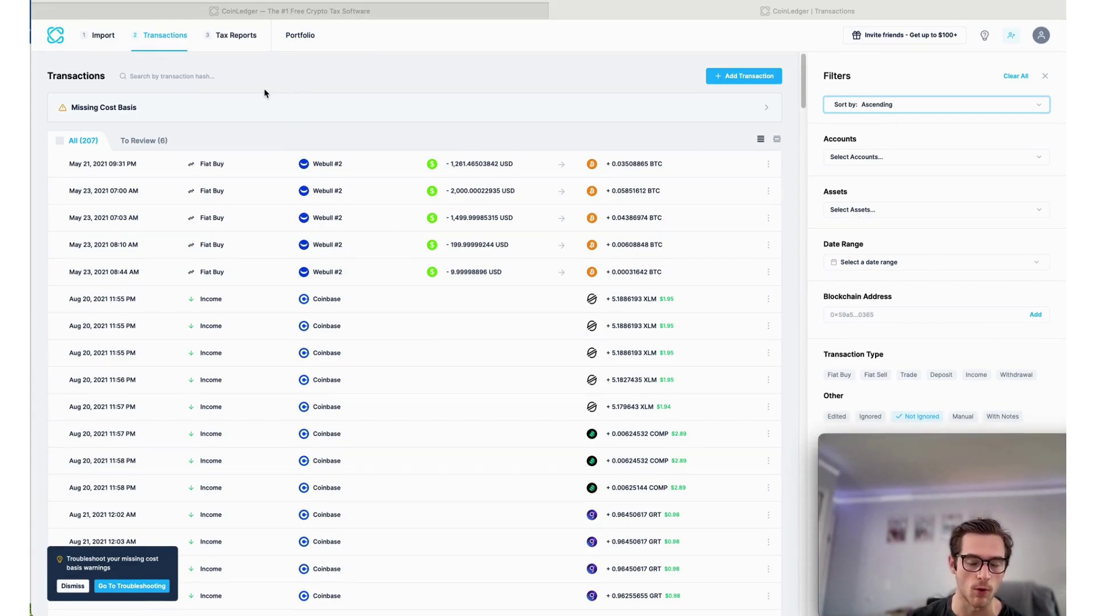
{"action": "left_click", "coordinate": [254, 44]}
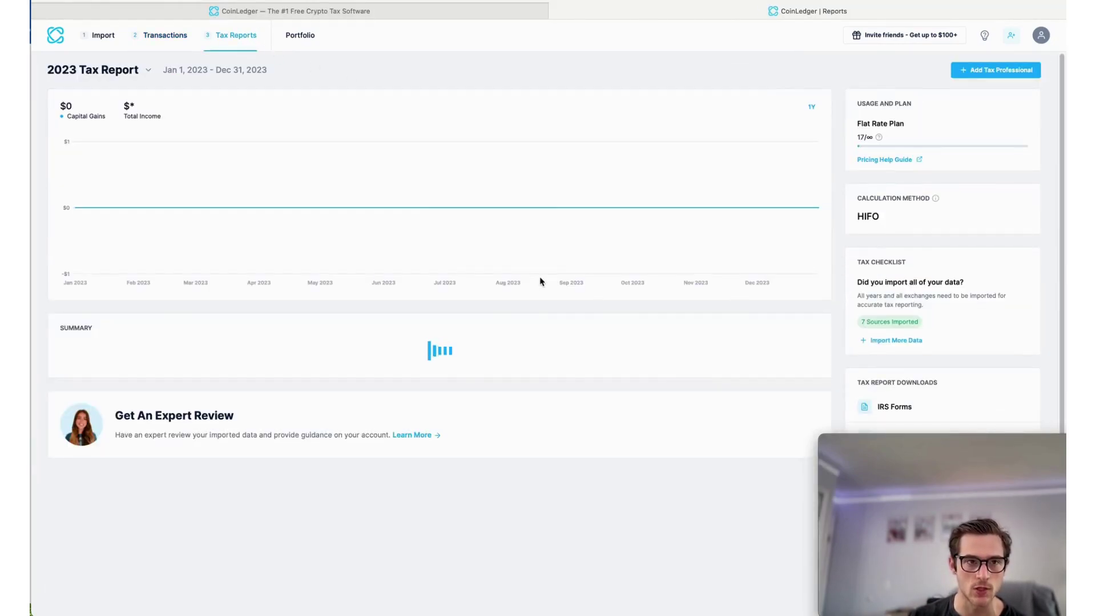
Review the 2023 Tax Report summary showing $0.00 capital gains and taxable income.
{"action": "scroll", "coordinate": [540, 280], "scroll_direction": "down", "scroll_amount": 2}
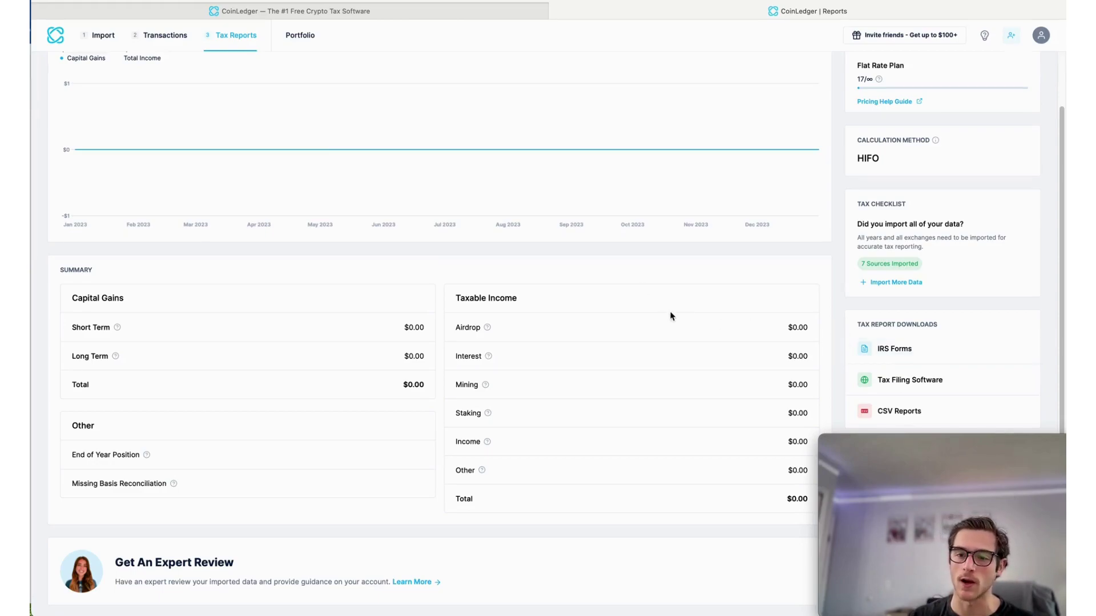
{"action": "scroll", "coordinate": [670, 313], "scroll_direction": "up", "scroll_amount": 2}
{"action": "left_click", "coordinate": [301, 36]}
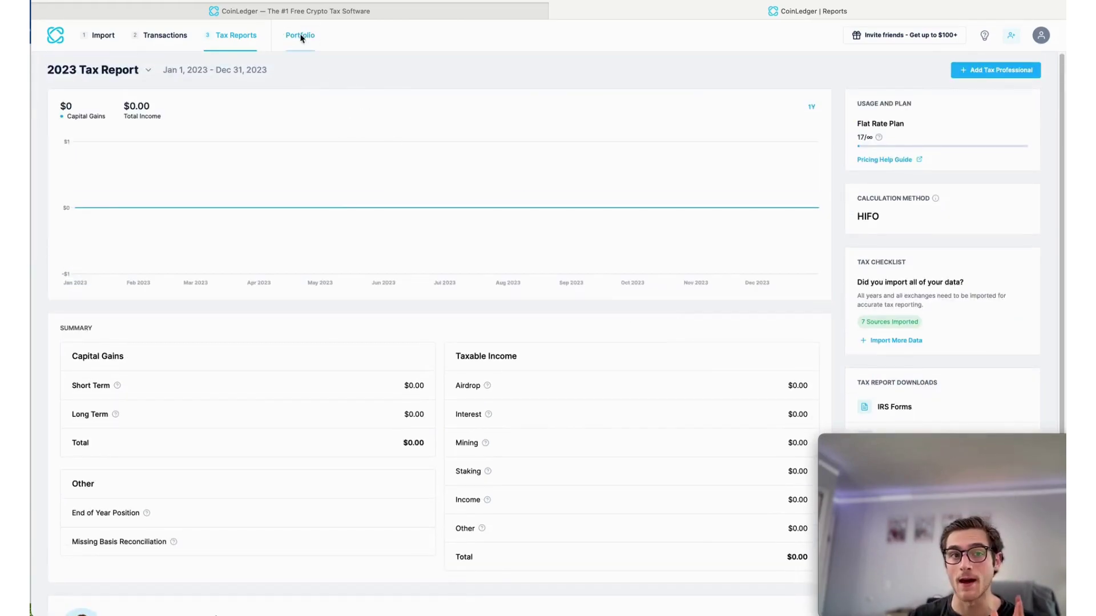